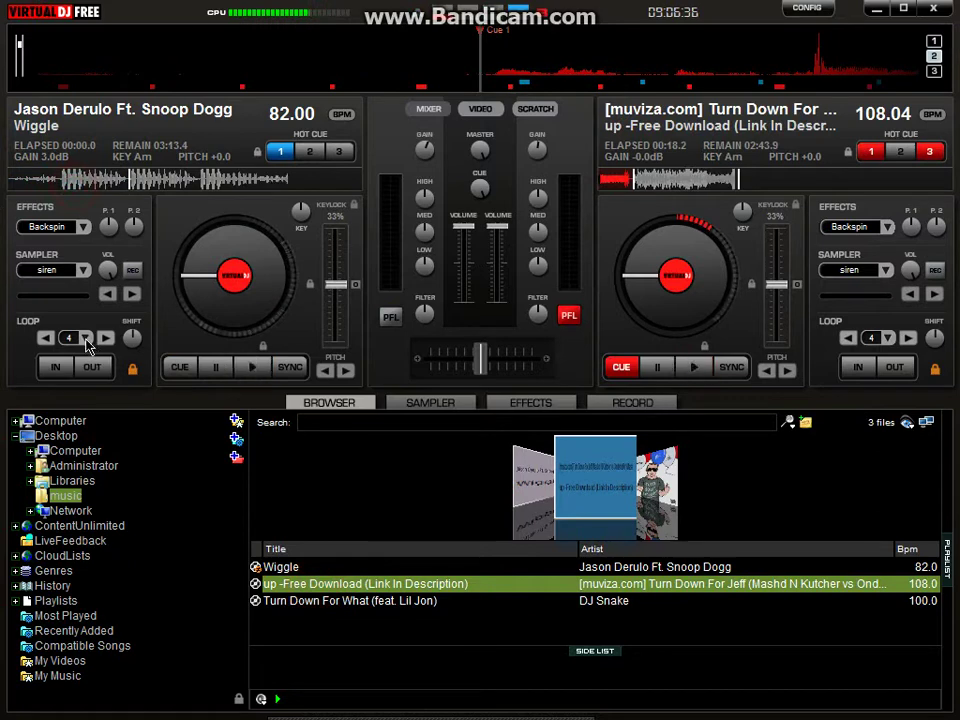
# Step: Set deck 1's loop length to 1 beat and start playing Wiggle
pyautogui.click(87, 338)
pyautogui.click(118, 414)
pyautogui.click(256, 368)
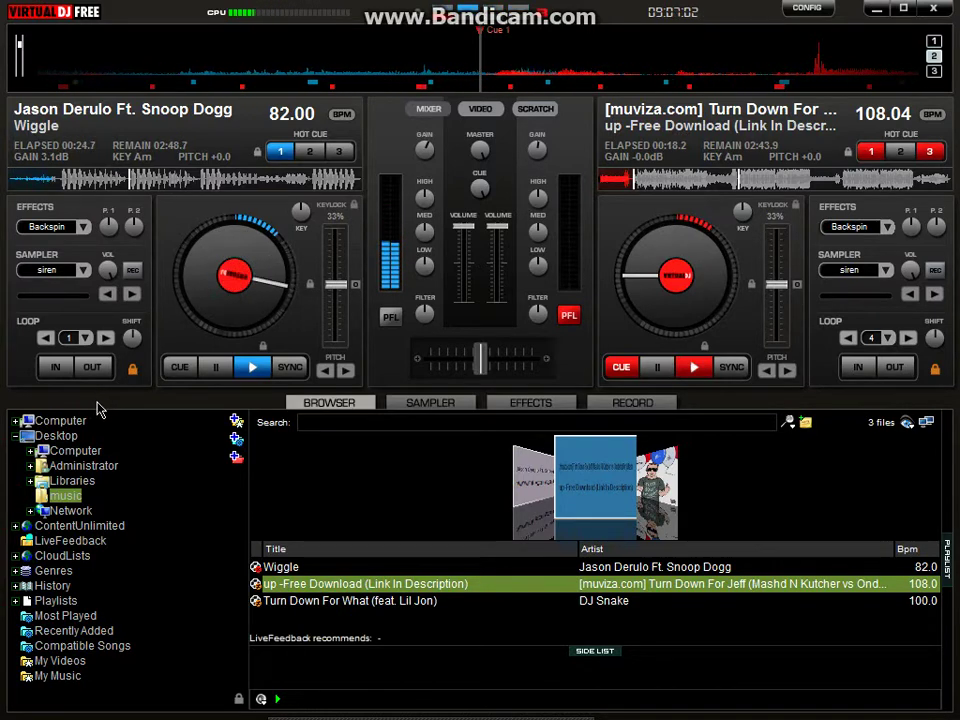
# Step: Loop Wiggle on deck 1, halve the running loop stepwise to 1/8 beat, and crossfade fully to deck 2
pyautogui.click(66, 342)
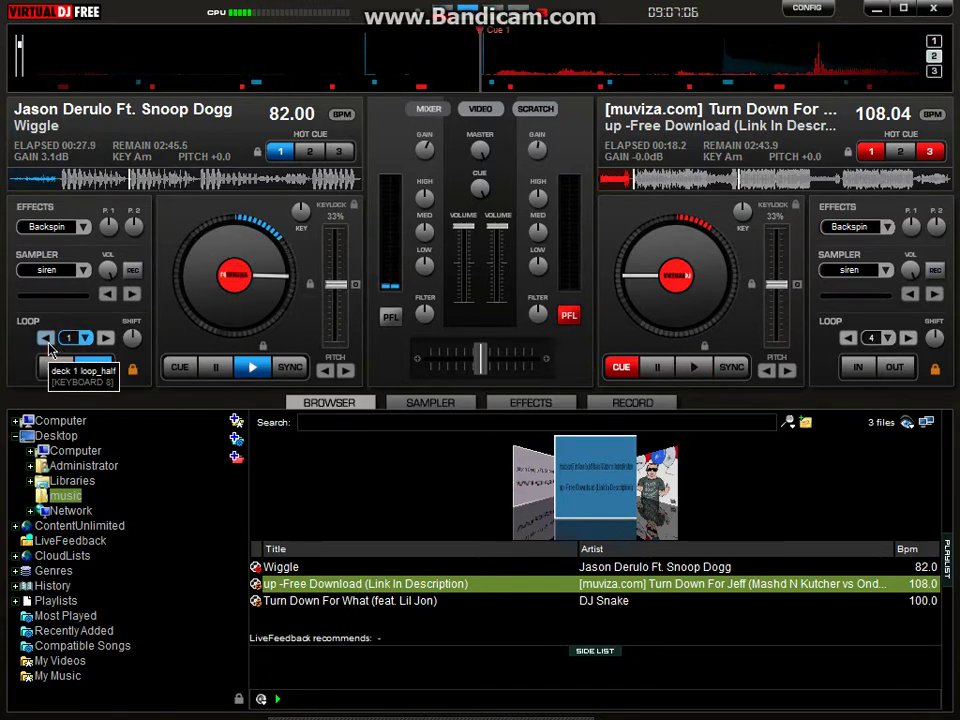
pyautogui.click(47, 339)
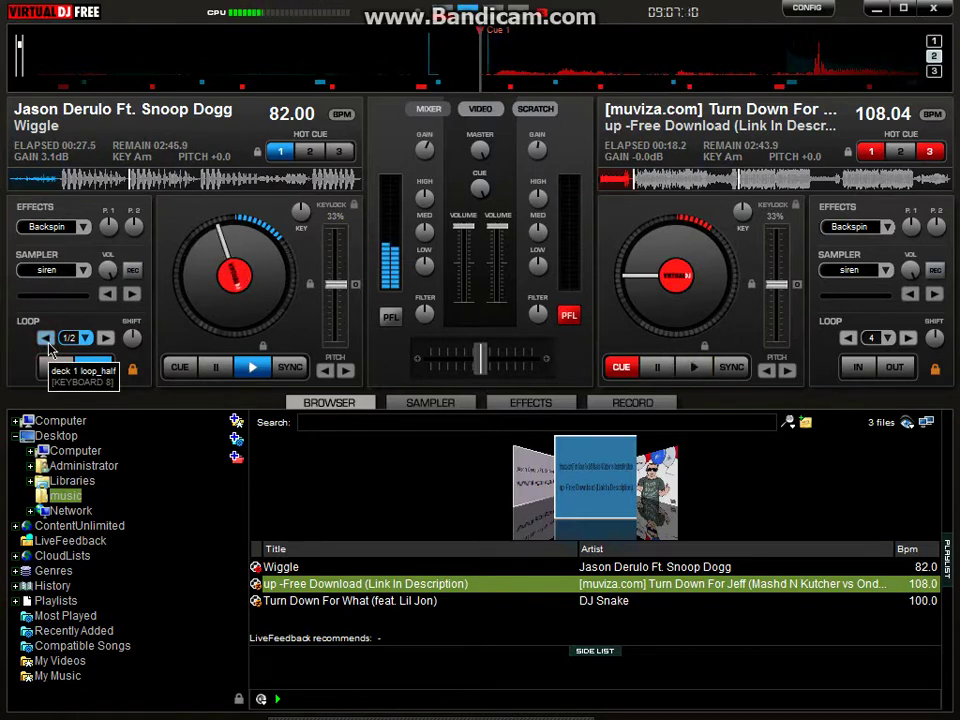
pyautogui.click(47, 340)
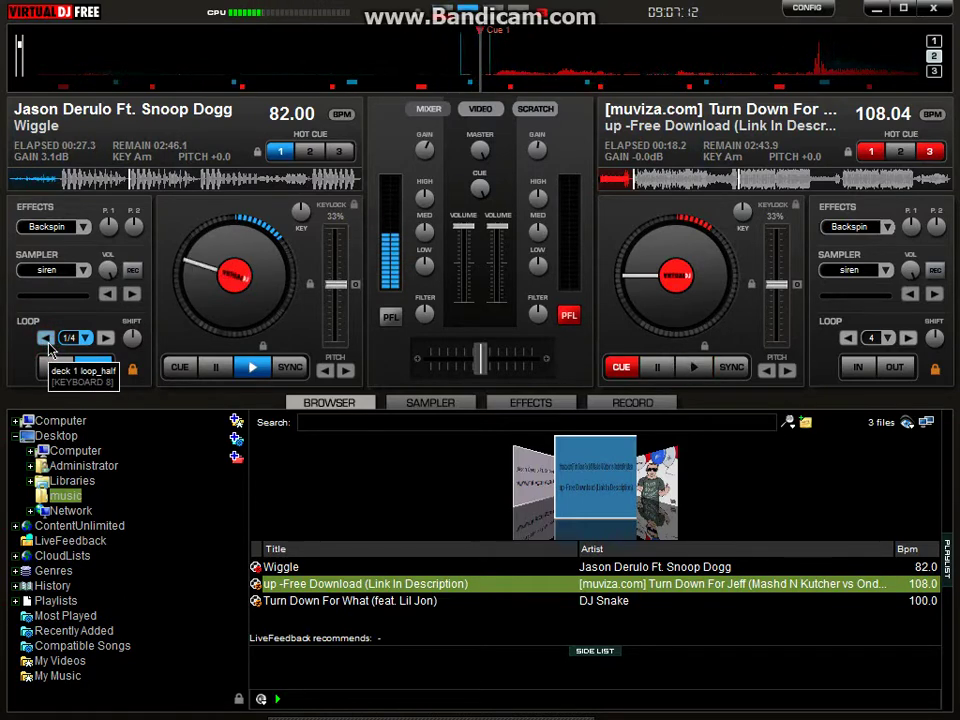
pyautogui.click(47, 340)
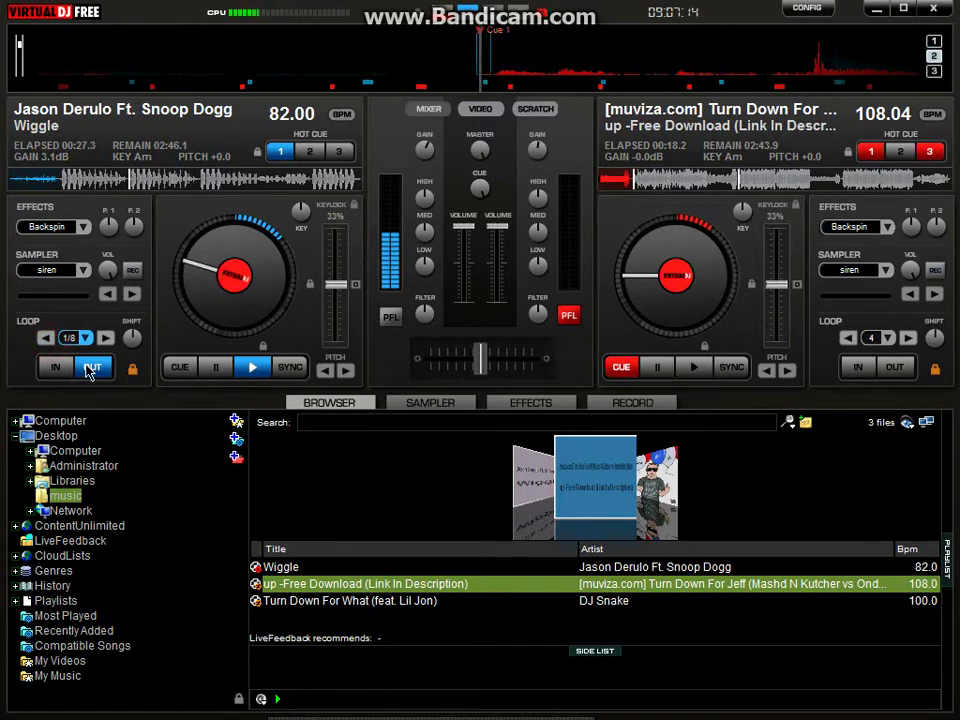
pyautogui.moveTo(490, 370); pyautogui.dragTo(585, 386)
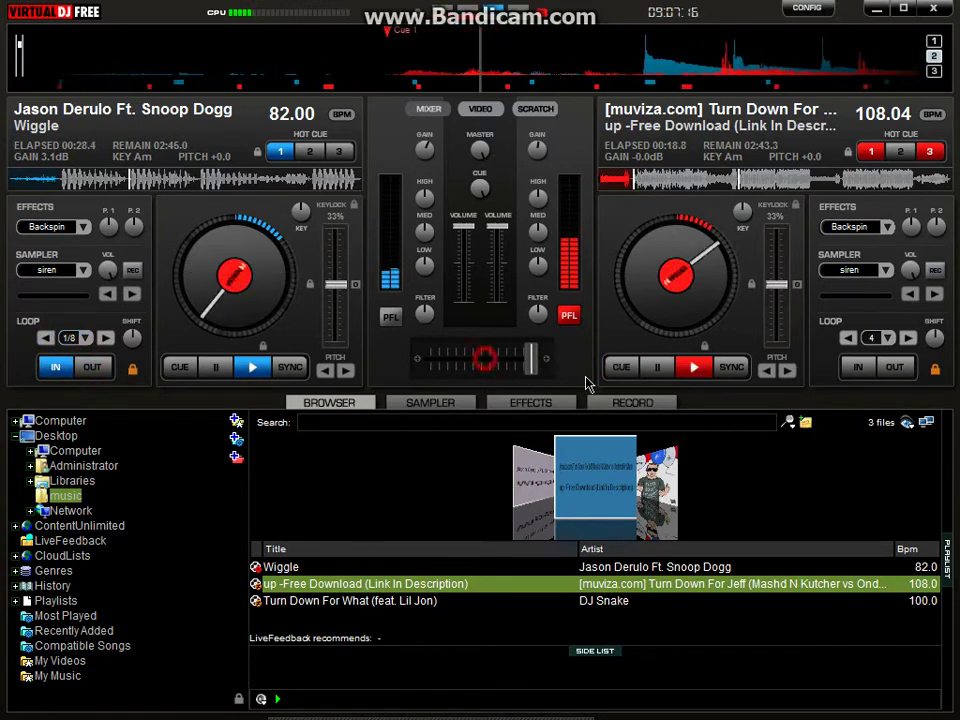
# Step: Stop deck 1, reload Wiggle onto it, and return the crossfader to the centre
pyautogui.click(180, 367)
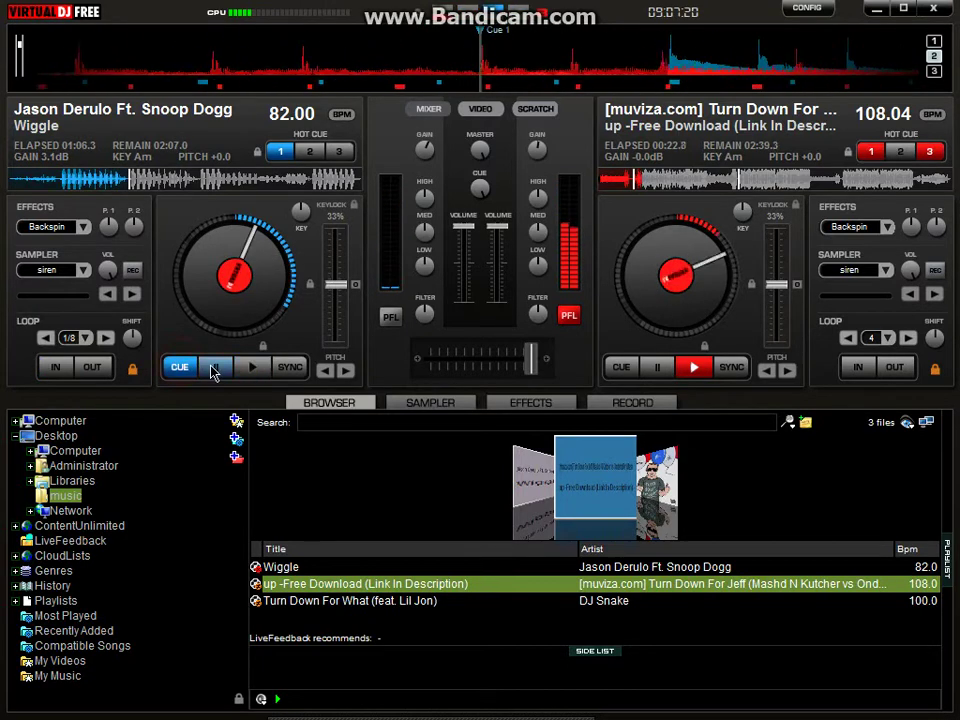
pyautogui.moveTo(270, 567); pyautogui.dragTo(253, 304)
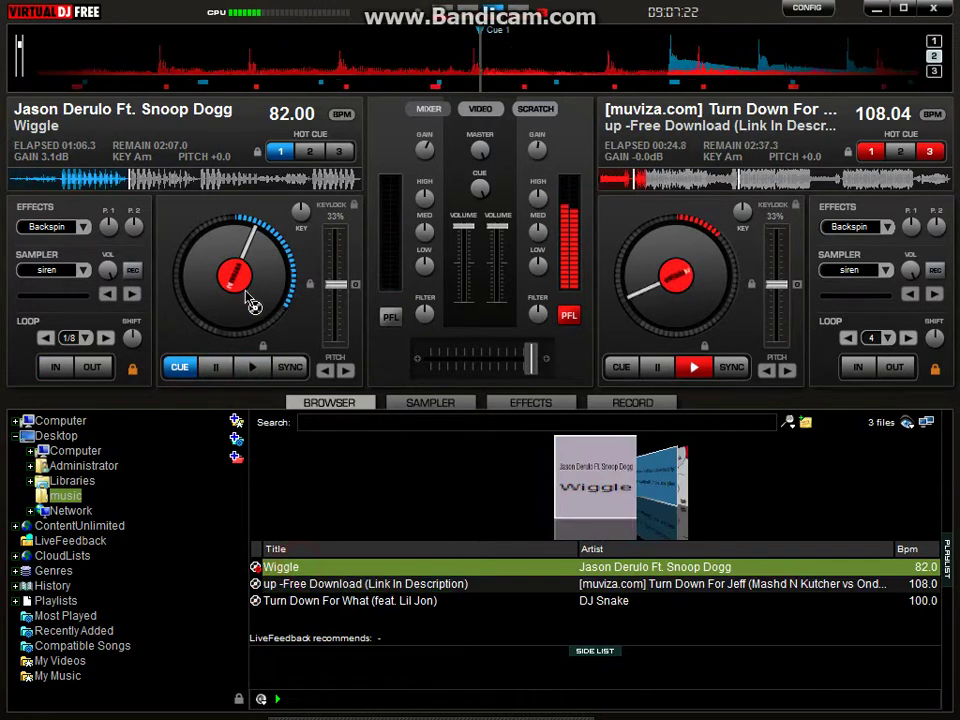
pyautogui.moveTo(531, 360); pyautogui.dragTo(488, 352)
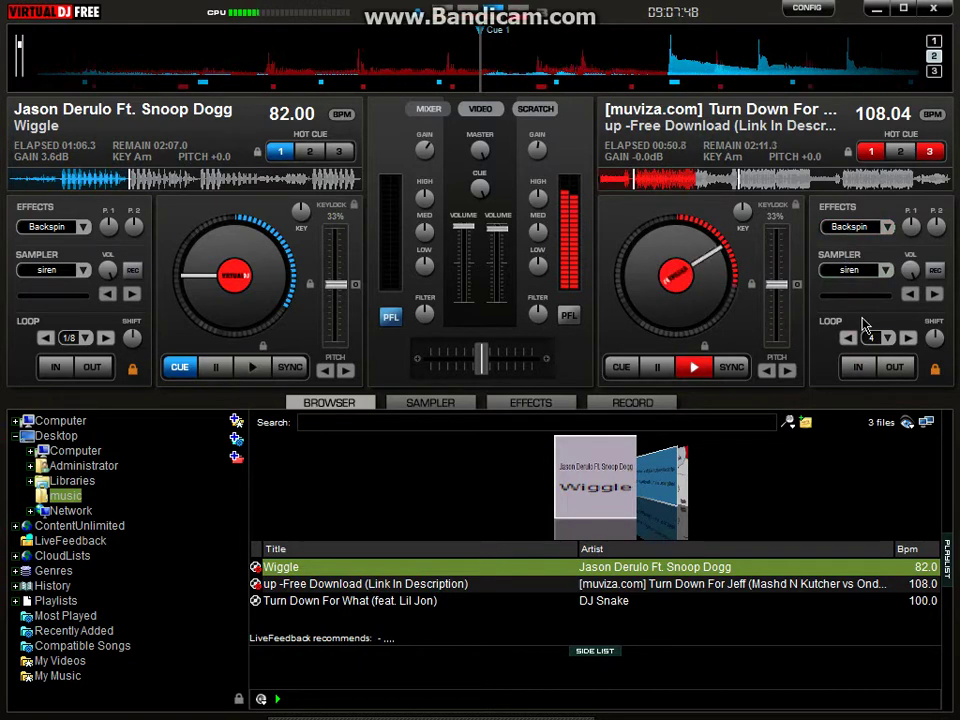
# Step: Play the siren sample over the track on deck 2, then trigger the Backspin effect on that deck
pyautogui.click(883, 276)
pyautogui.click(870, 279)
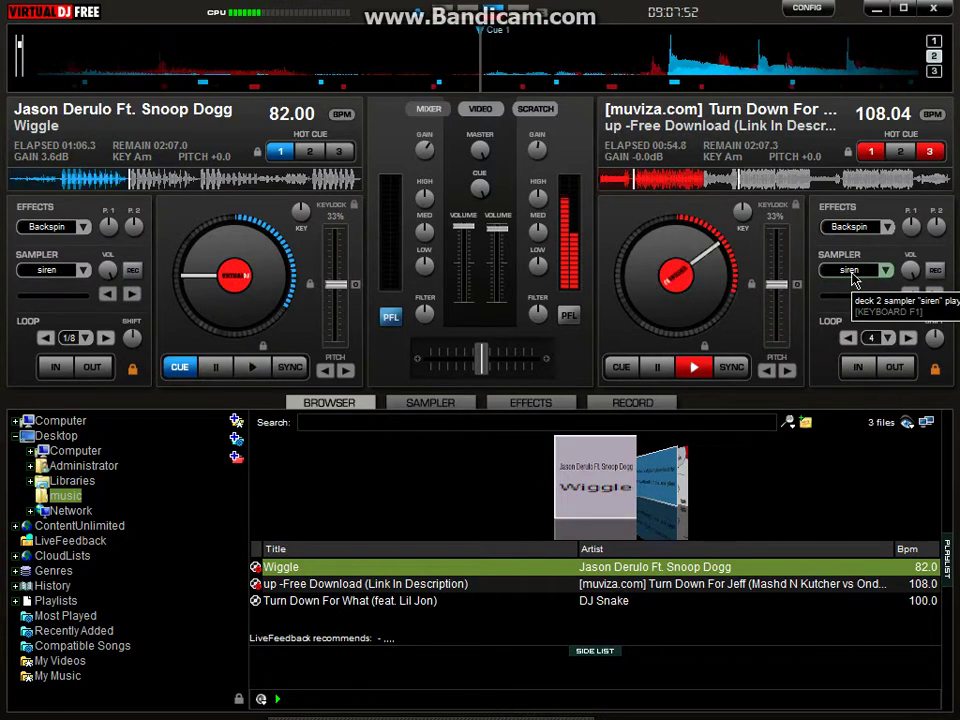
pyautogui.click(851, 272)
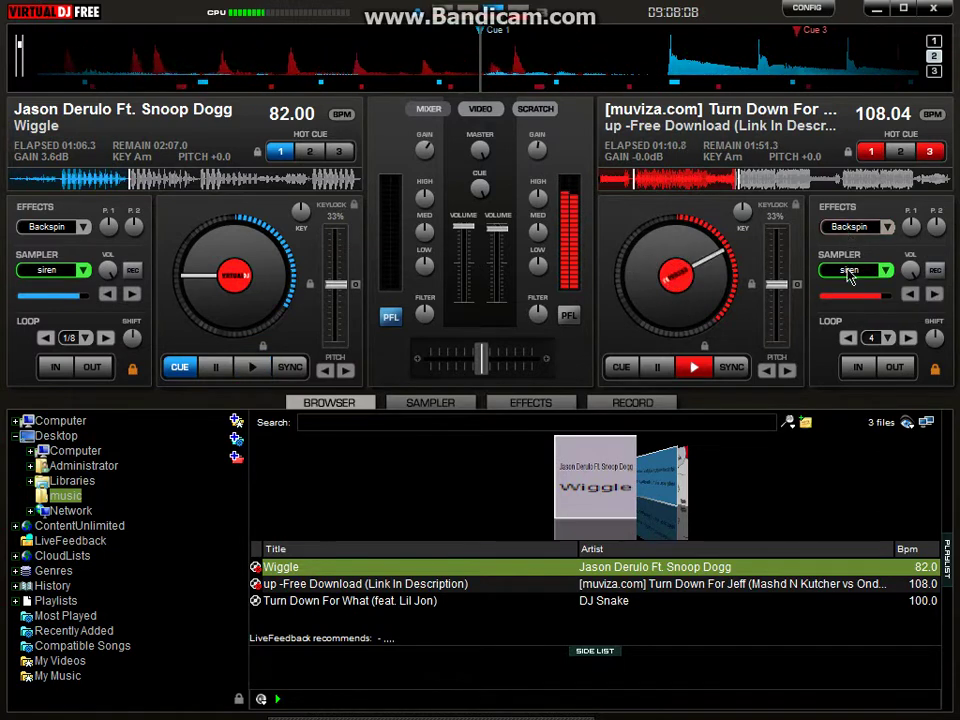
pyautogui.click(852, 226)
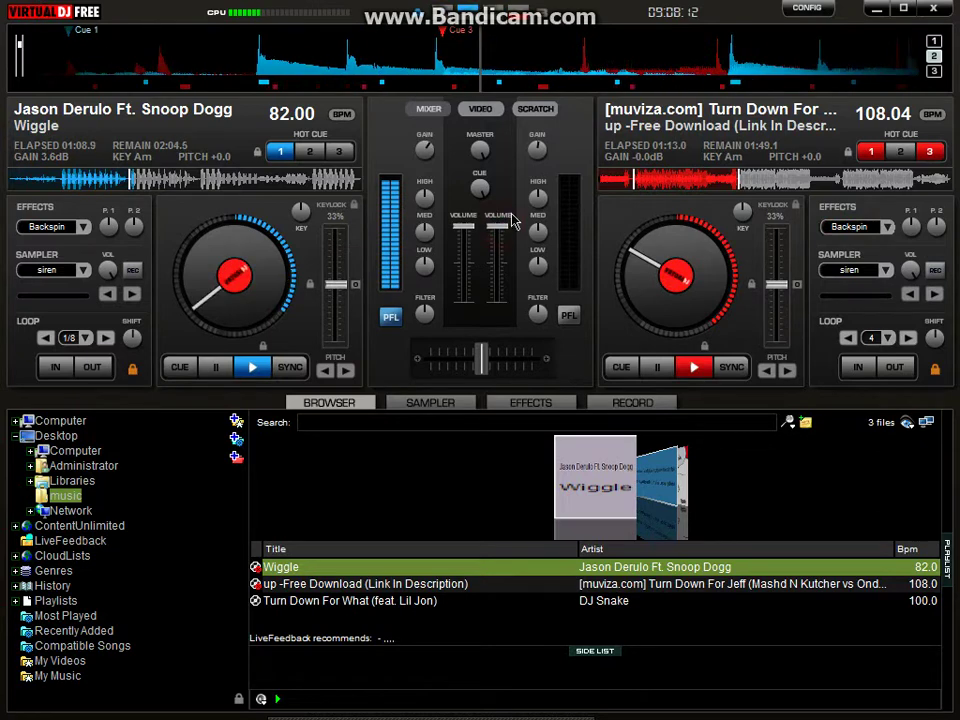
# Step: Reload the up -Free Download track onto deck 2 and position it at Cue 3, about 01:12.8
pyautogui.click(535, 108)
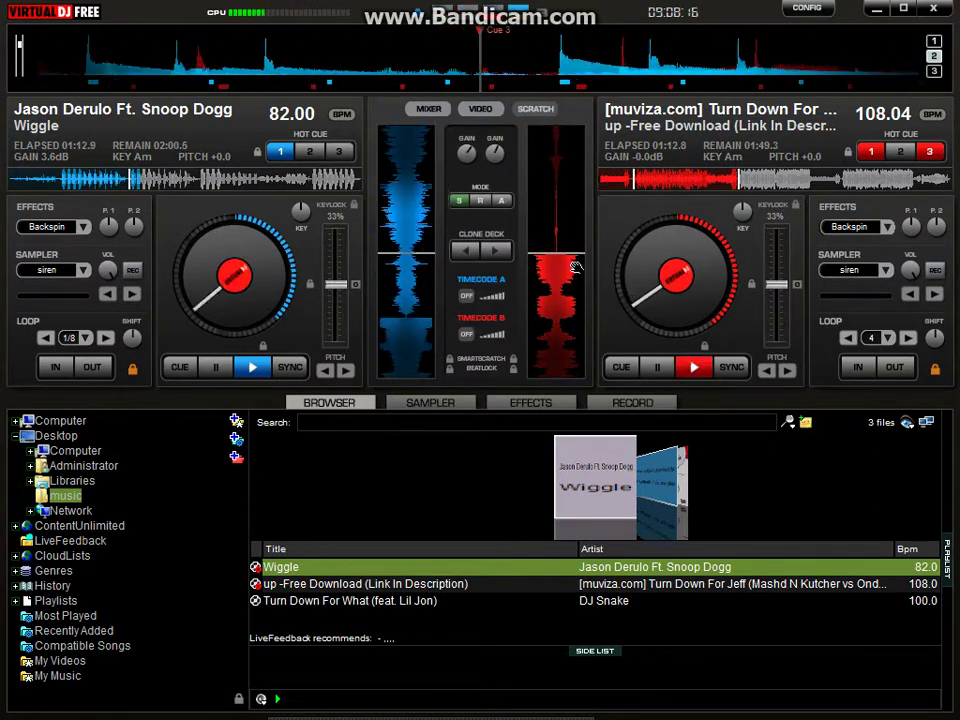
pyautogui.click(445, 109)
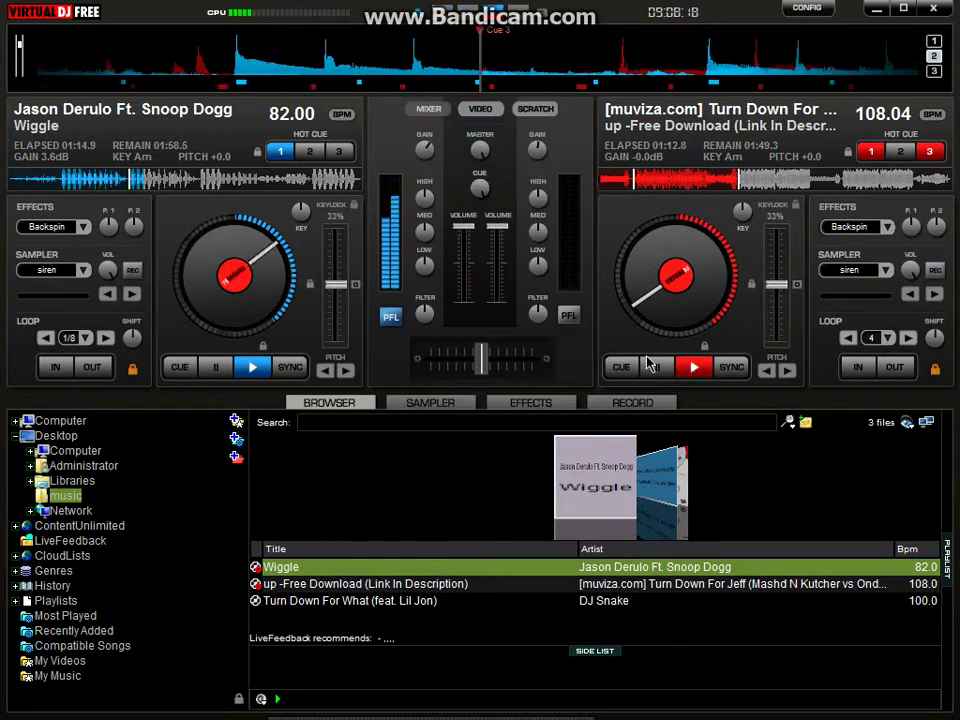
pyautogui.moveTo(360, 584); pyautogui.dragTo(737, 186)
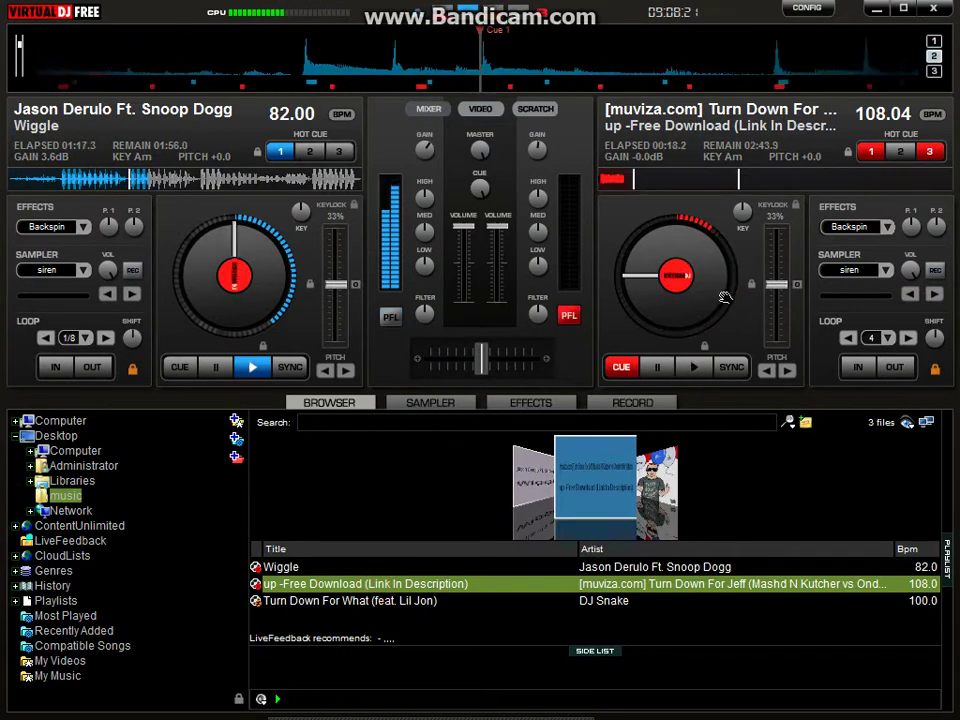
pyautogui.click(738, 186)
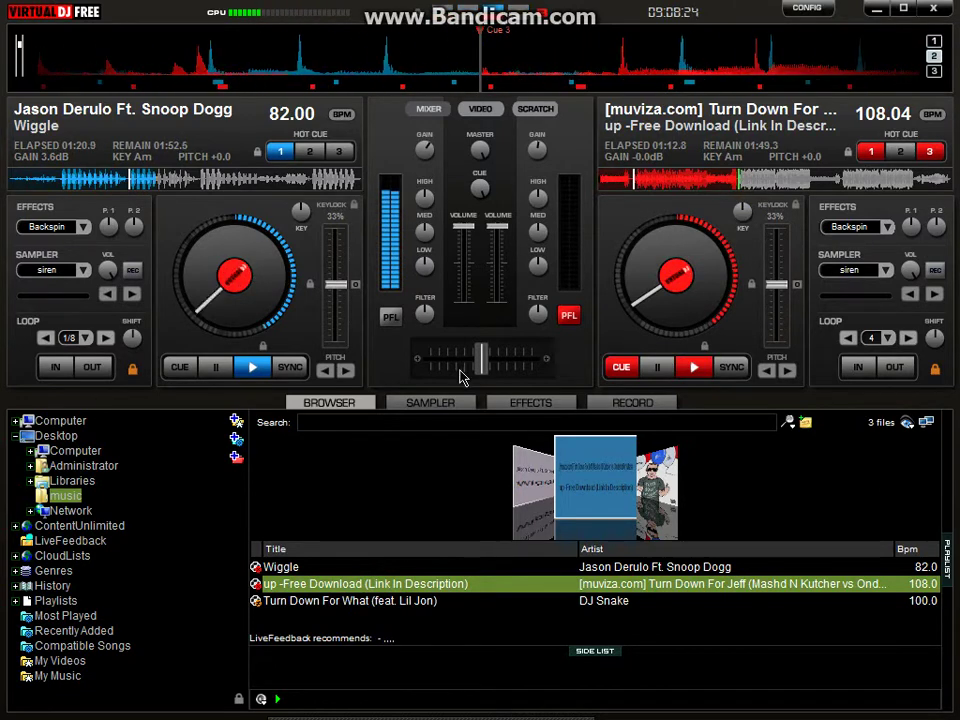
# Step: Crossfade fully to deck 1, lower deck 2's gain to -0.7 dB, and recentre the crossfader
pyautogui.moveTo(478, 358); pyautogui.dragTo(425, 360)
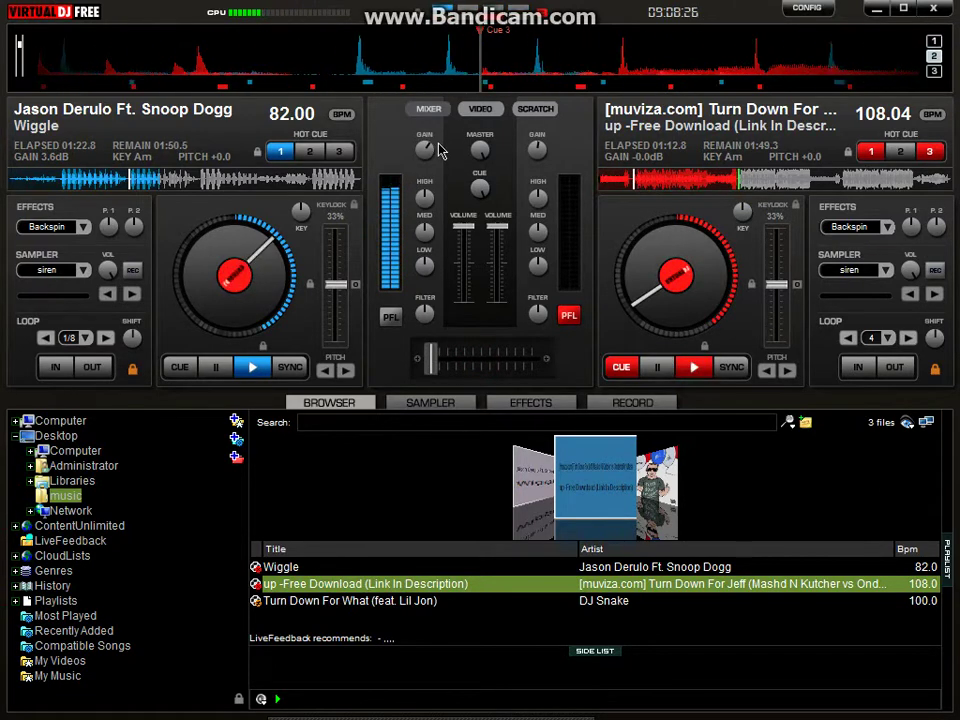
pyautogui.moveTo(532, 163); pyautogui.dragTo(534, 146)
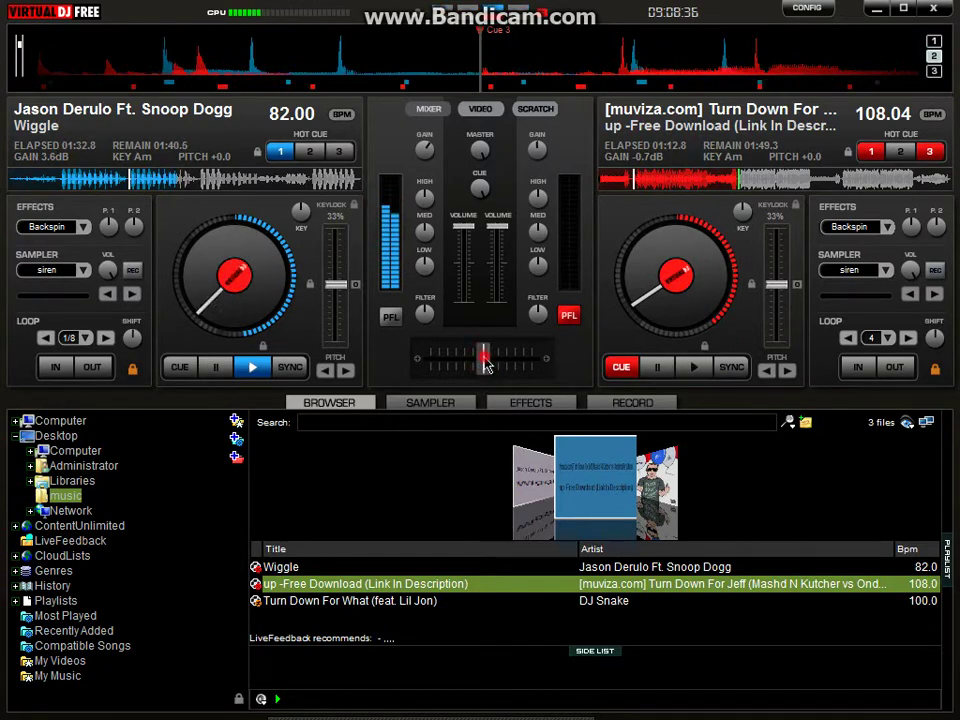
pyautogui.click(485, 363)
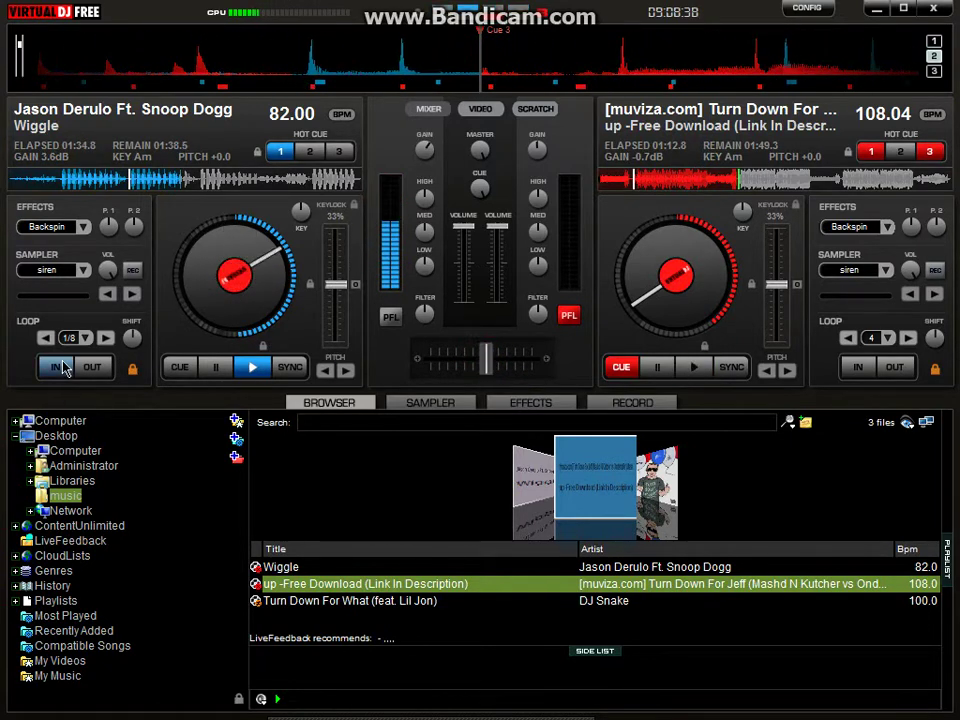
# Step: Set deck 1's loop length to 1 beat and activate the loop on the playing Wiggle track
pyautogui.click(86, 338)
pyautogui.click(125, 403)
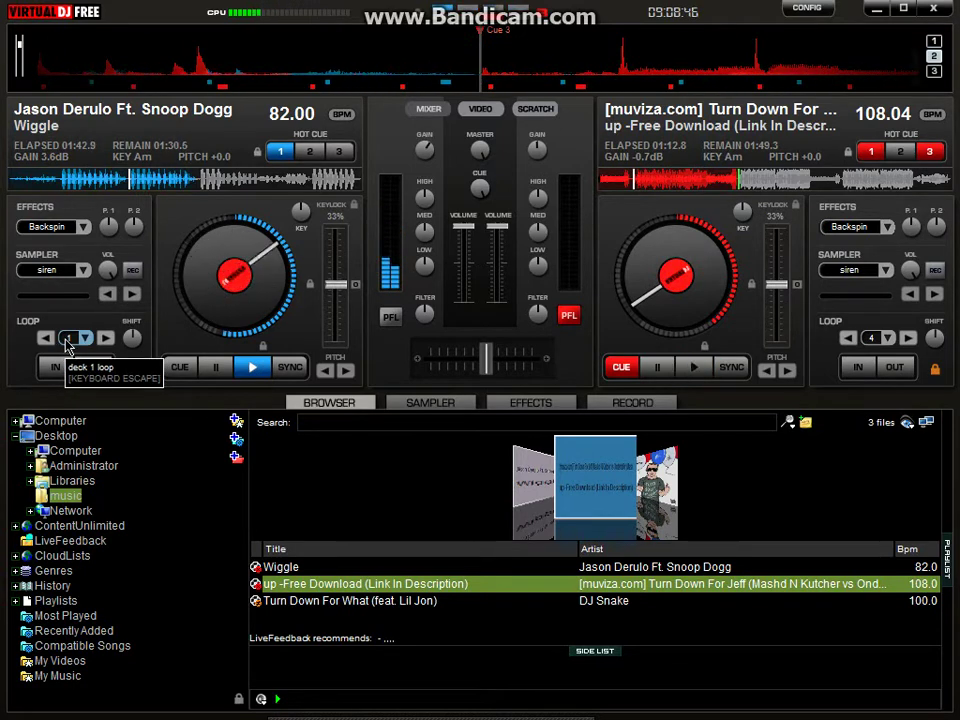
pyautogui.click(69, 340)
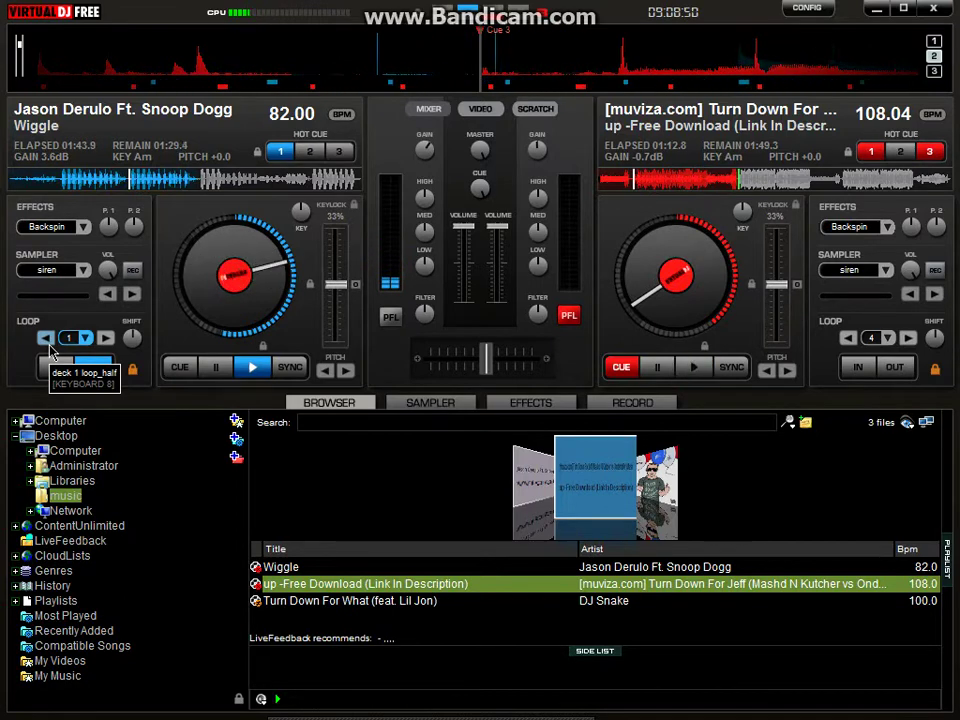
# Step: Halve deck 1's running loop stepwise to 1/8 beat and crossfade fully to deck 2
pyautogui.click(49, 345)
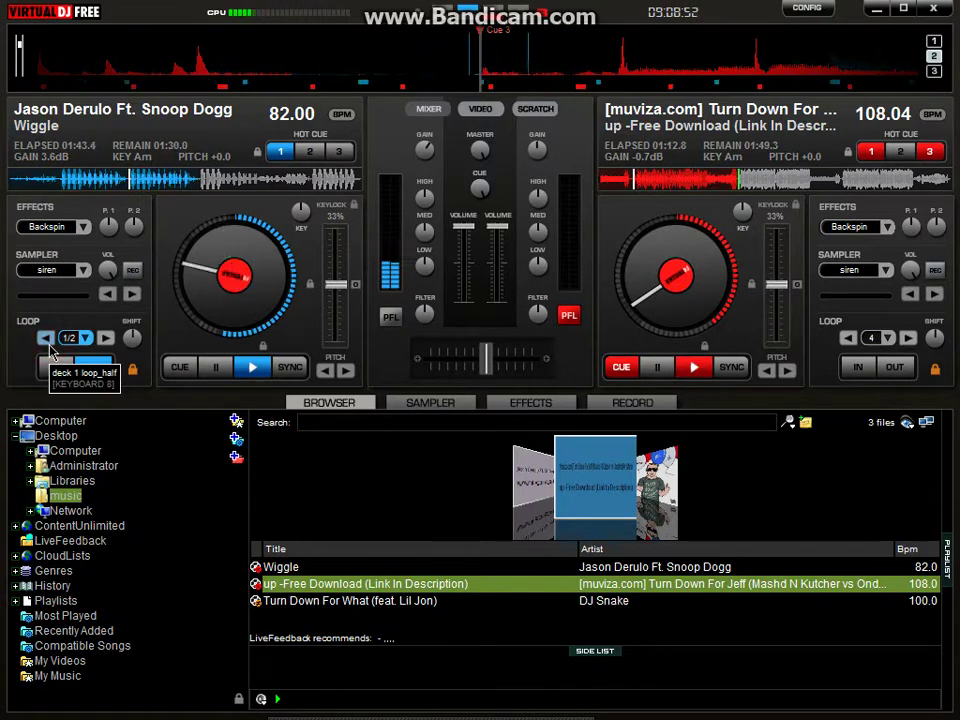
pyautogui.click(49, 345)
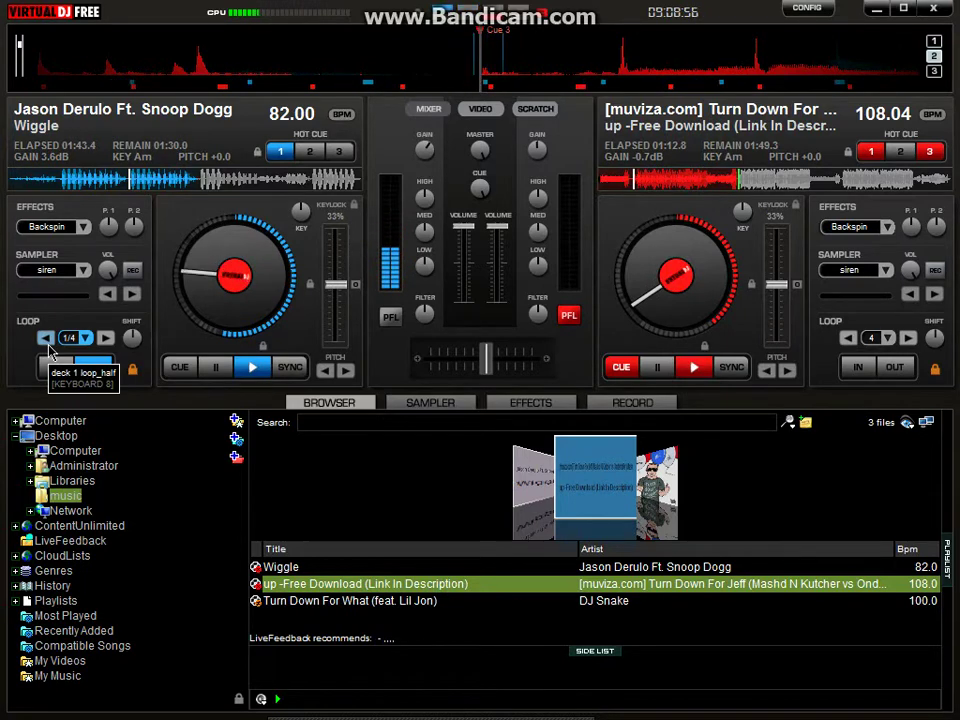
pyautogui.click(49, 345)
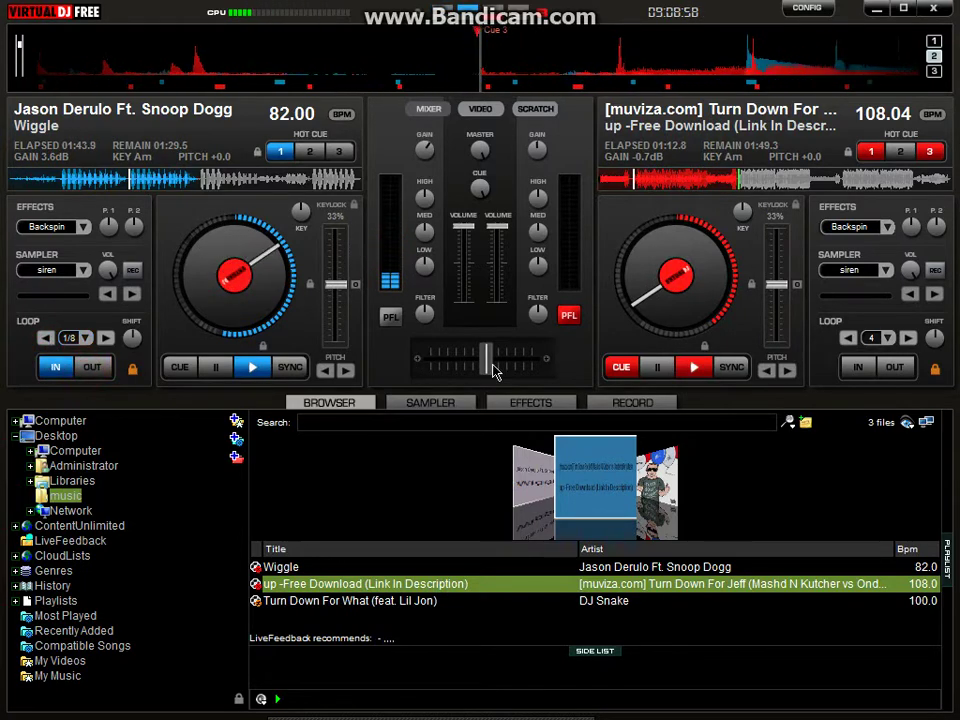
pyautogui.moveTo(490, 362); pyautogui.dragTo(531, 360)
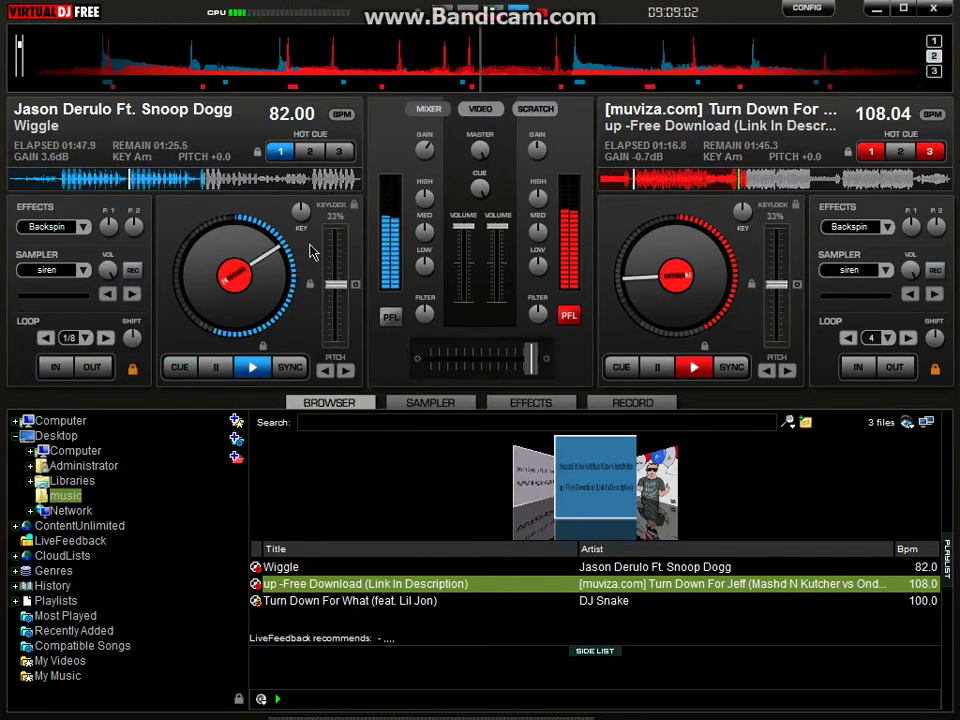
# Step: Move Wiggle on deck 1 to about 03:10.5 using the scratch waveform, and recentre the crossfader
pyautogui.click(352, 184)
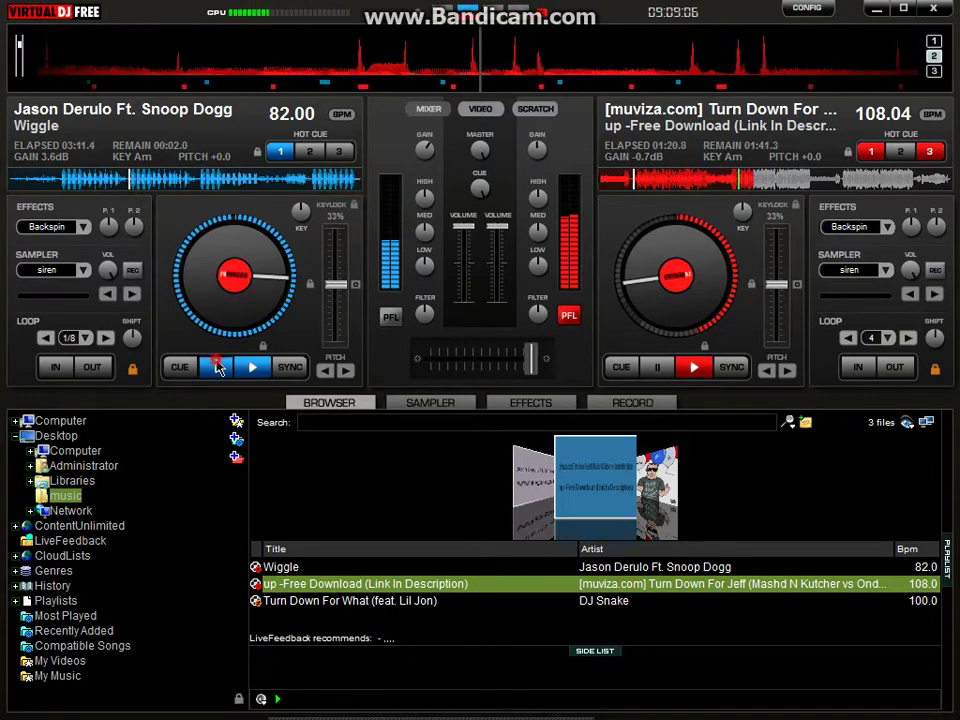
pyautogui.click(536, 108)
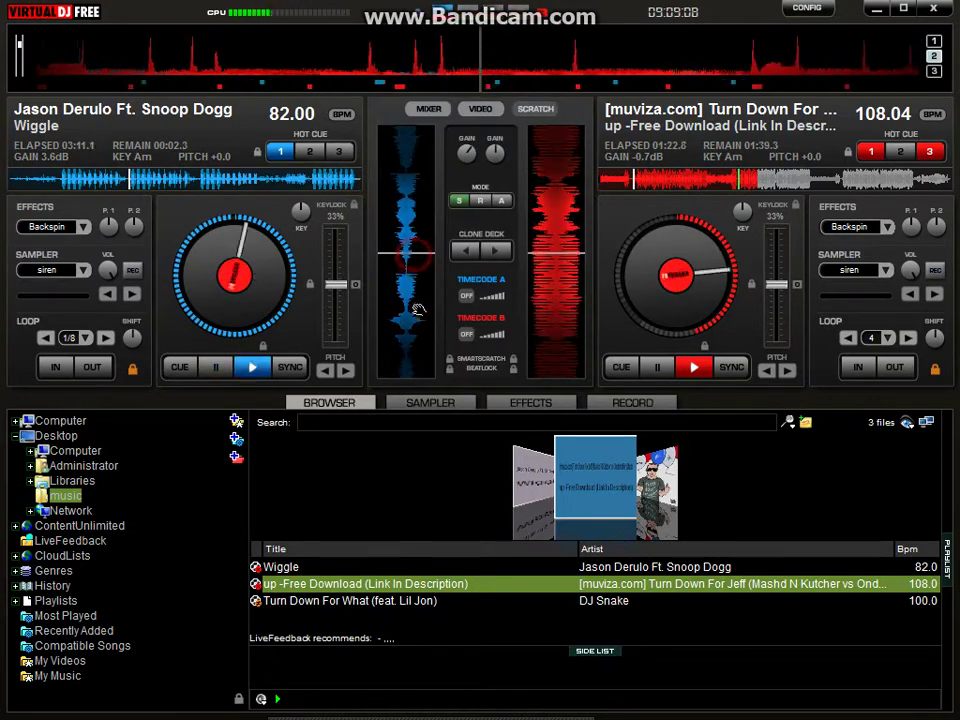
pyautogui.moveTo(417, 310); pyautogui.dragTo(410, 280)
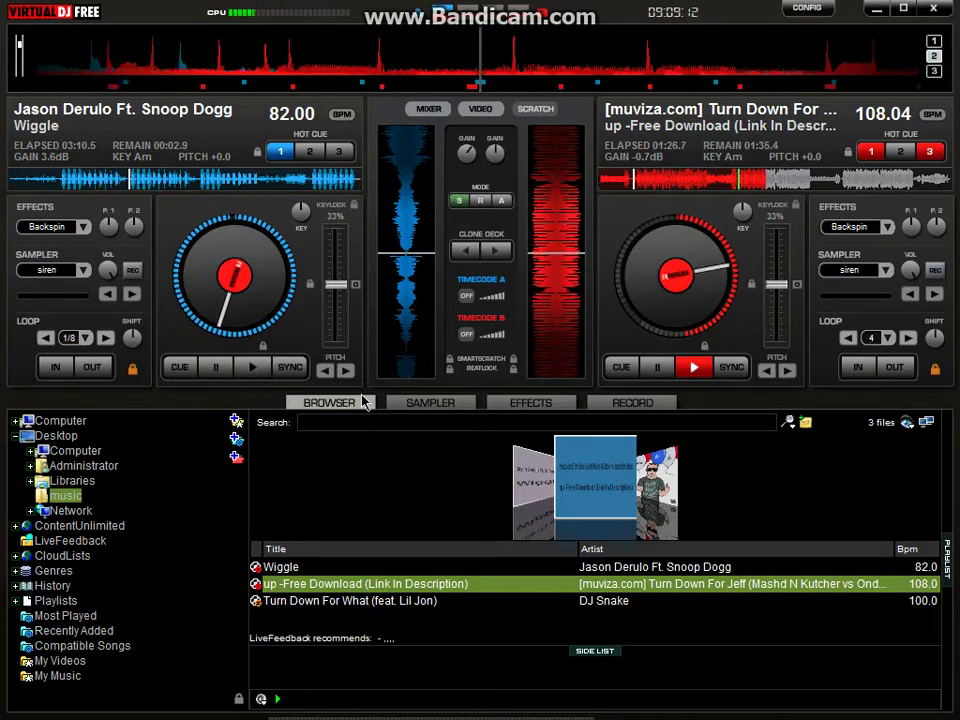
pyautogui.click(434, 112)
pyautogui.moveTo(529, 360); pyautogui.dragTo(486, 373)
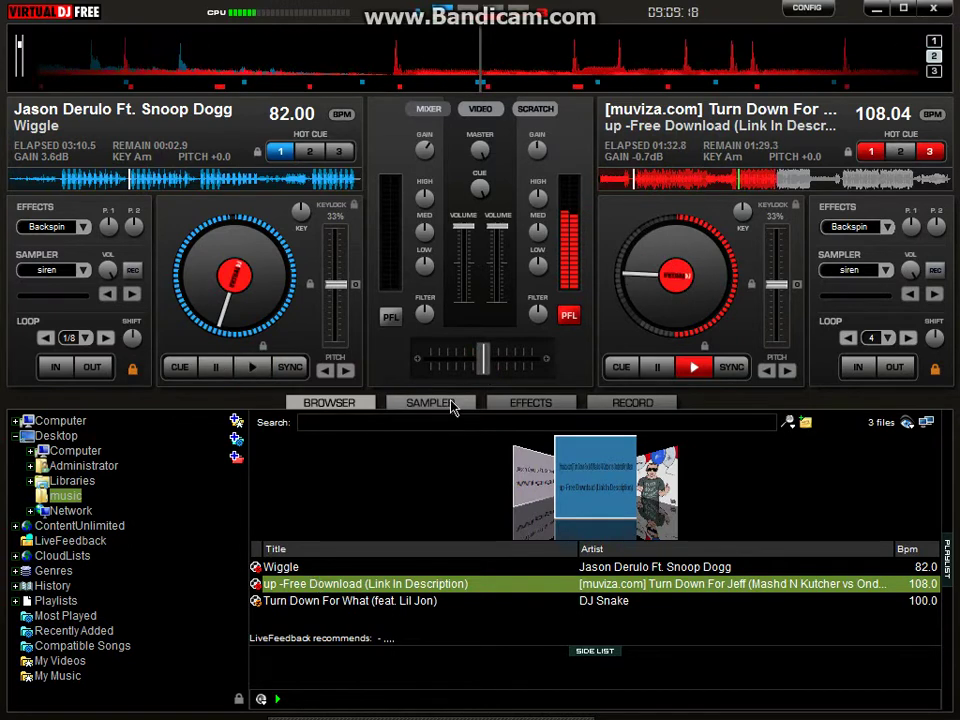
# Step: Reload Wiggle onto deck 1 and reposition it near its end at about 03:10.5
pyautogui.moveTo(322, 570); pyautogui.dragTo(300, 289)
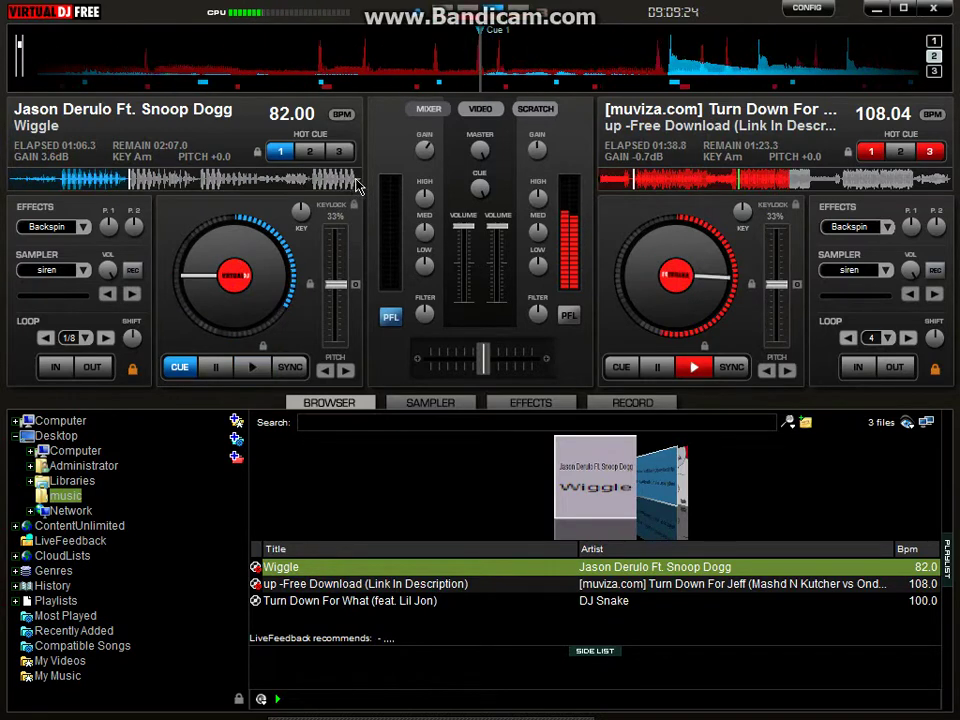
pyautogui.click(352, 181)
pyautogui.click(532, 111)
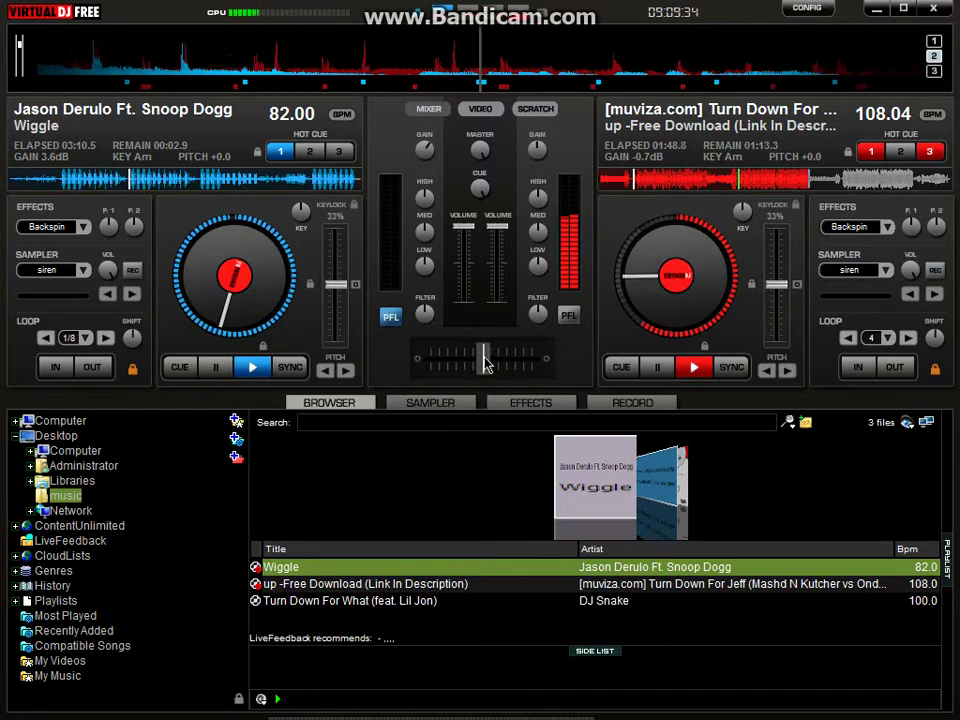
# Step: Crossfade fully to deck 1, finish Wiggle with the Backspin effect, and pause deck 2
pyautogui.moveTo(484, 362); pyautogui.dragTo(428, 372)
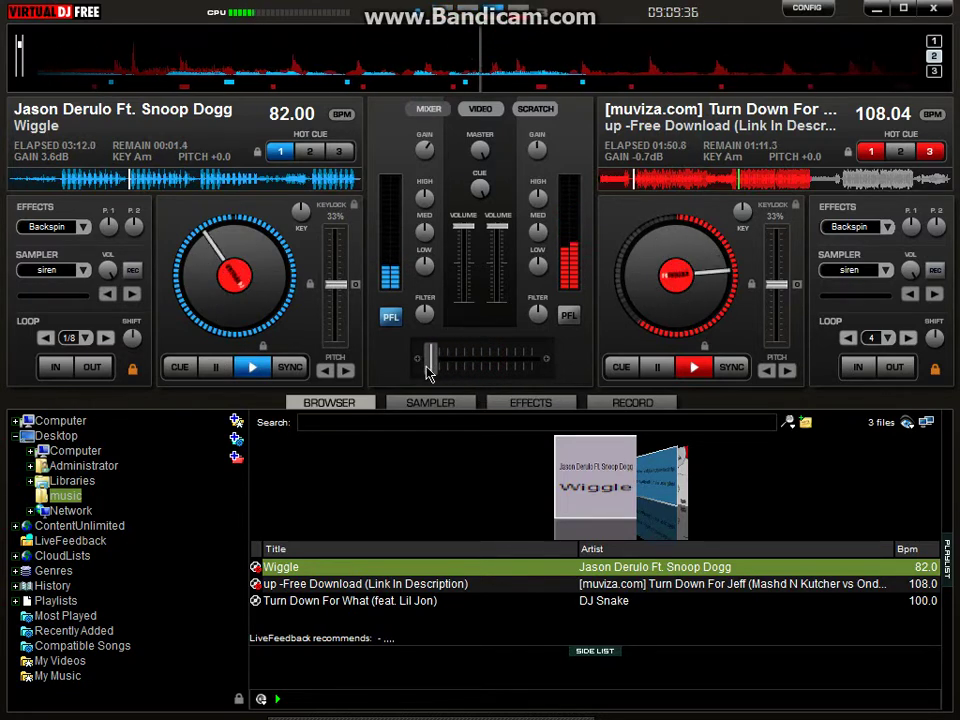
pyautogui.click(50, 228)
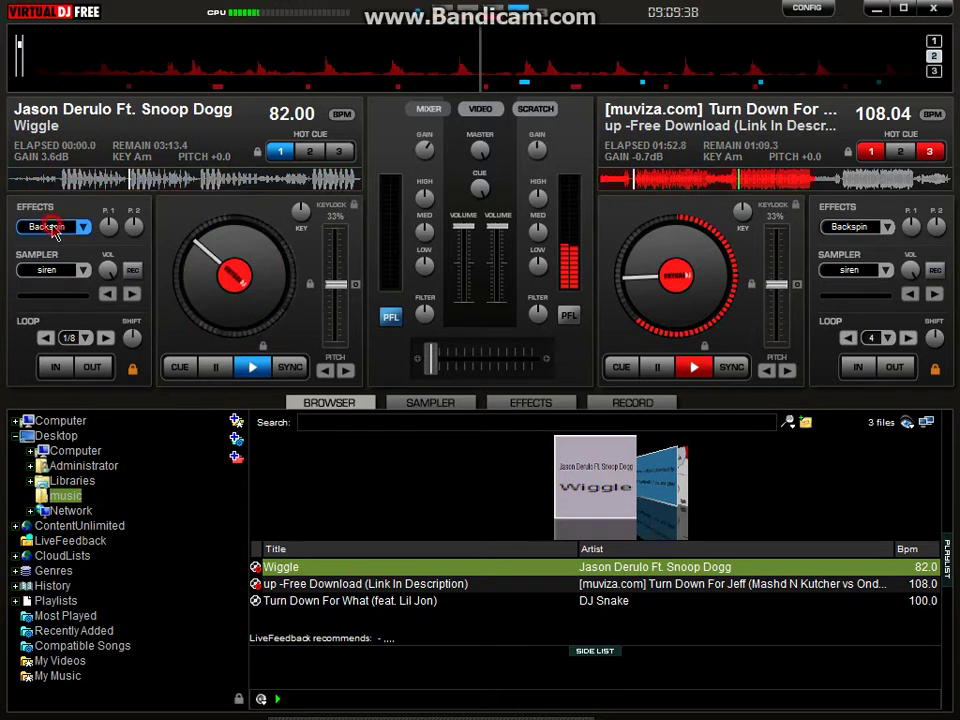
pyautogui.click(658, 367)
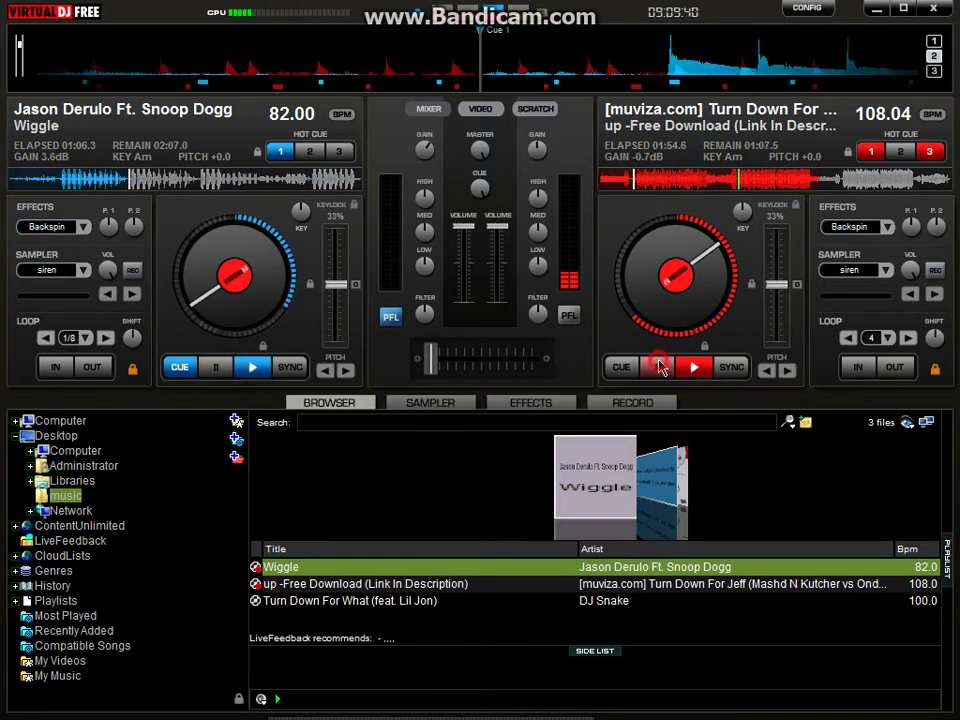